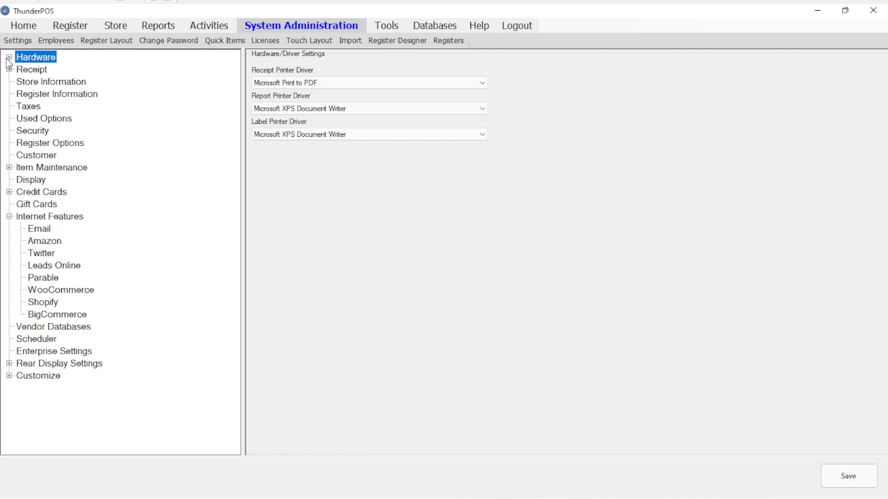
Step: Expand the hardware settings and set the receipt printer driver to Direct to COM
left_click(9, 57)
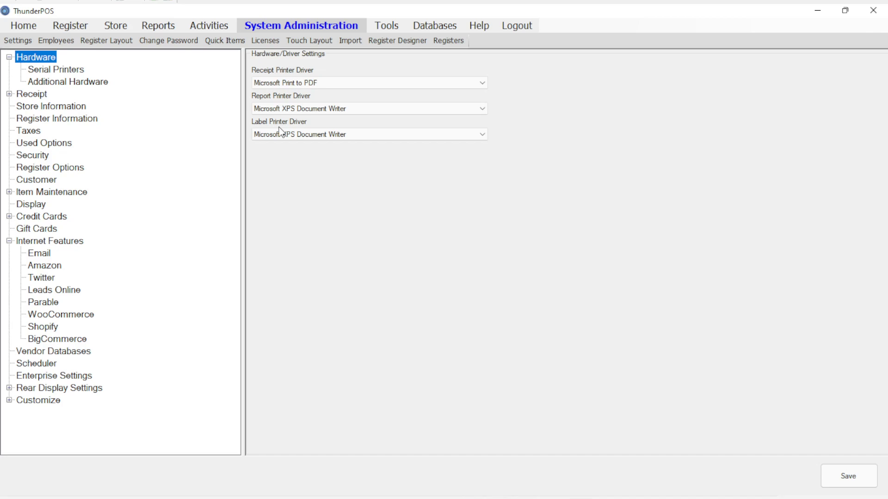
left_click(47, 72)
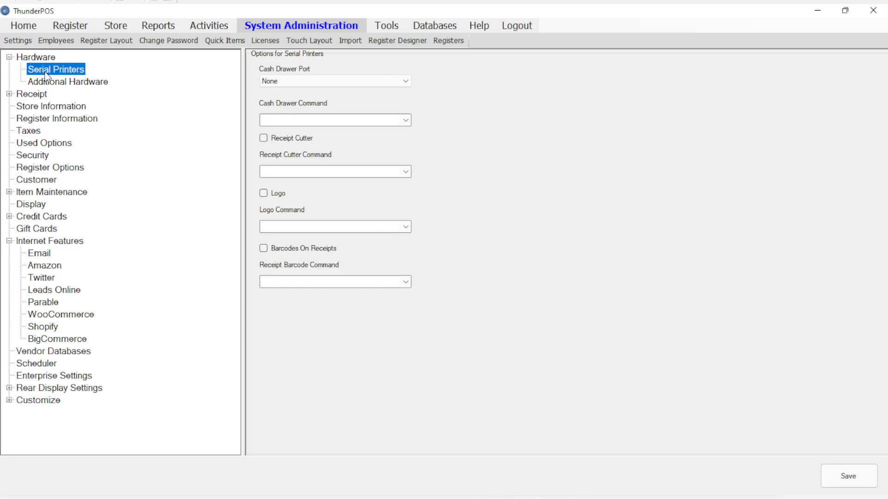
left_click(47, 60)
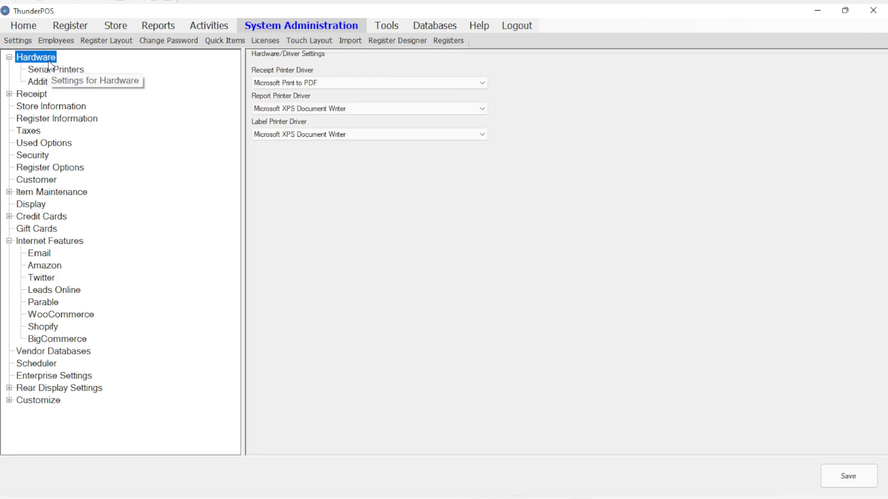
left_click(312, 87)
left_click(310, 92)
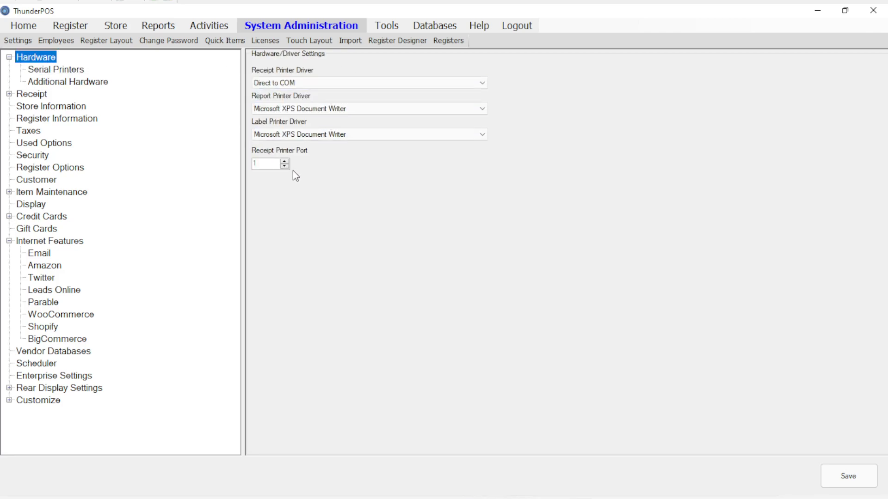
Step: Examine the serial printer options, including the available cash drawer commands
left_click(57, 71)
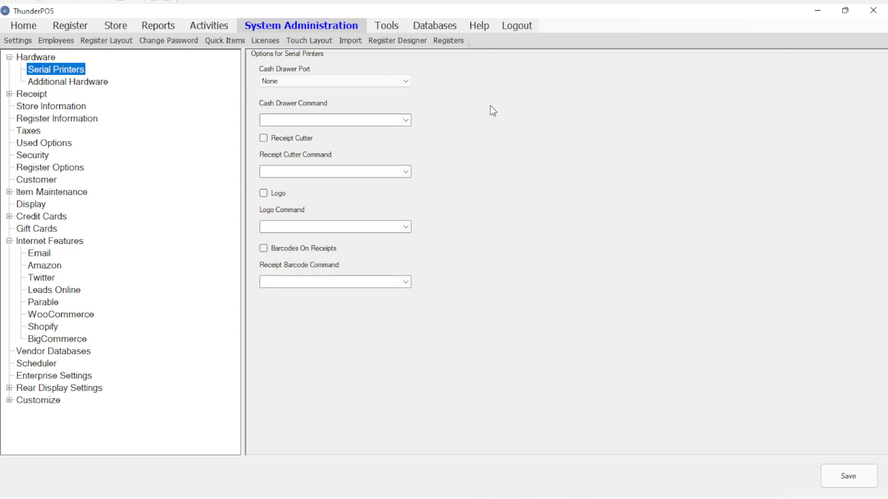
left_click(406, 120)
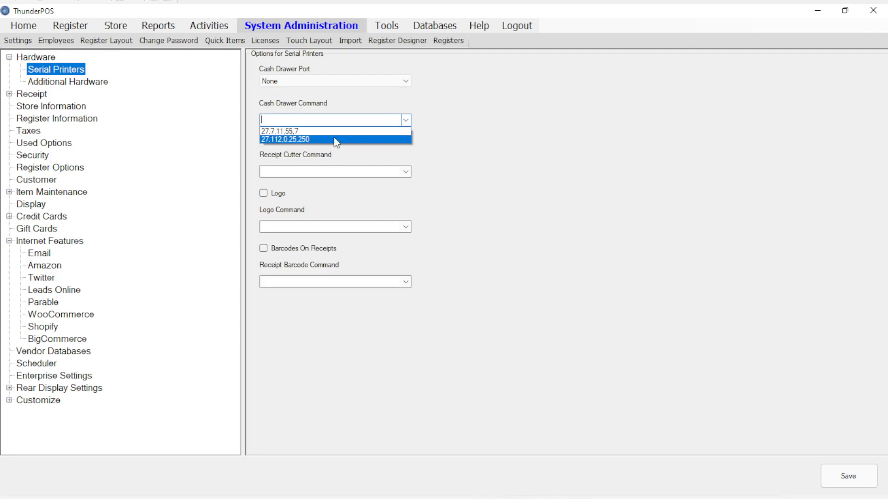
left_click(405, 121)
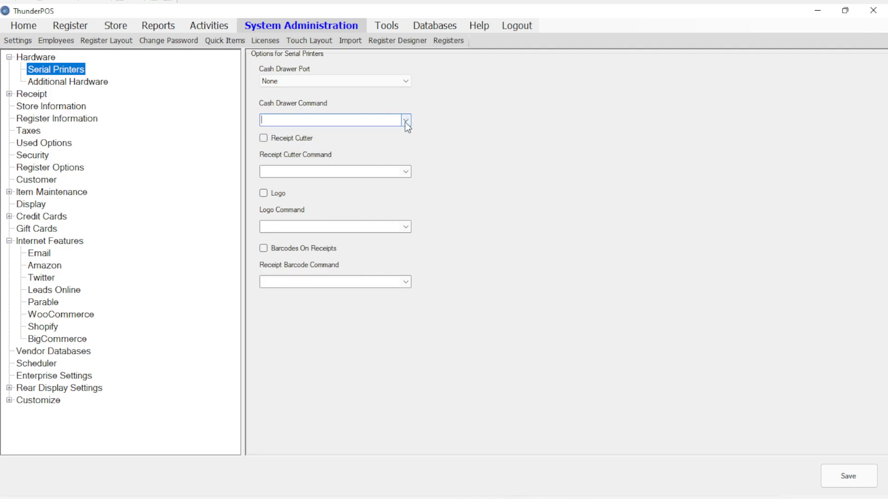
Step: Examine the additional hardware settings, including the batch scanner modes and display pole types
left_click(89, 83)
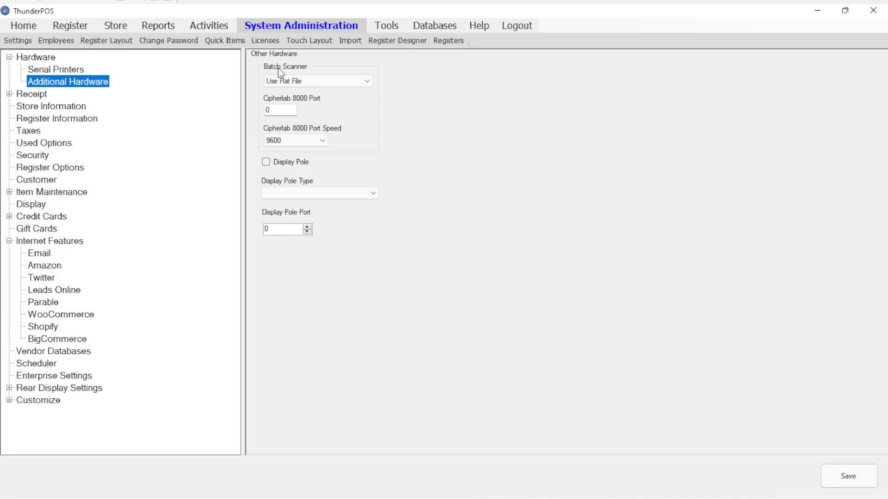
left_click(283, 84)
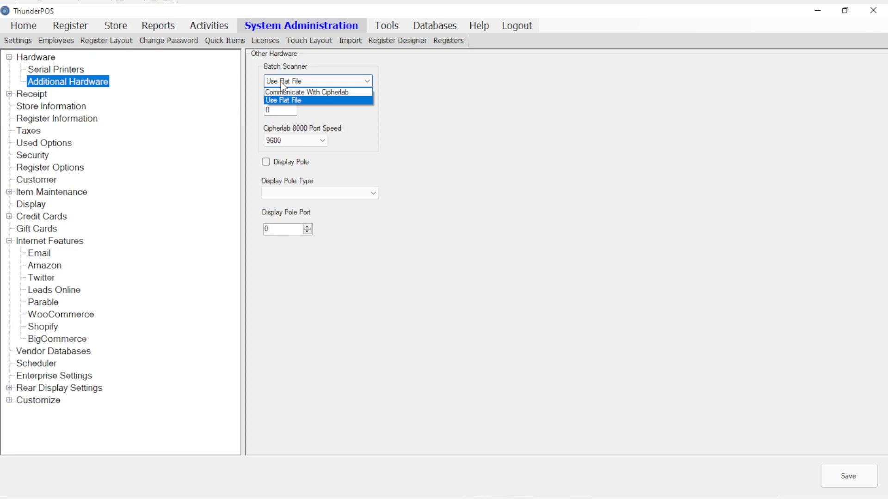
left_click(283, 82)
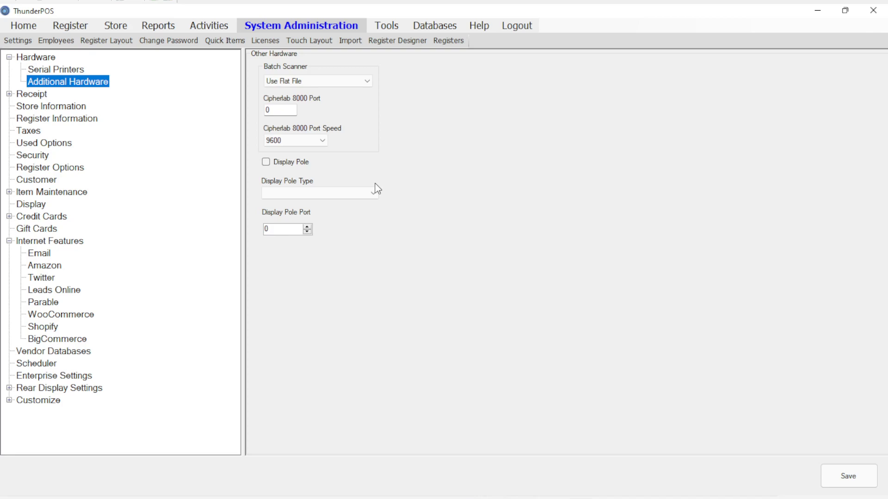
left_click(360, 193)
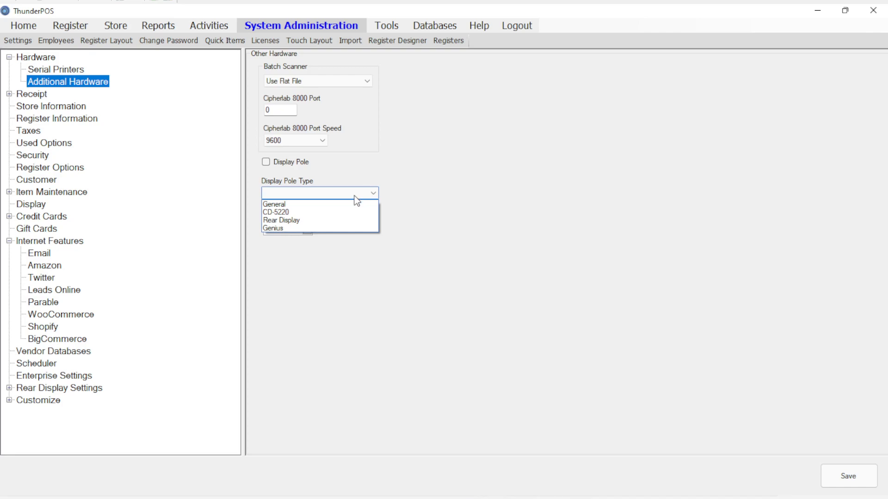
left_click(354, 195)
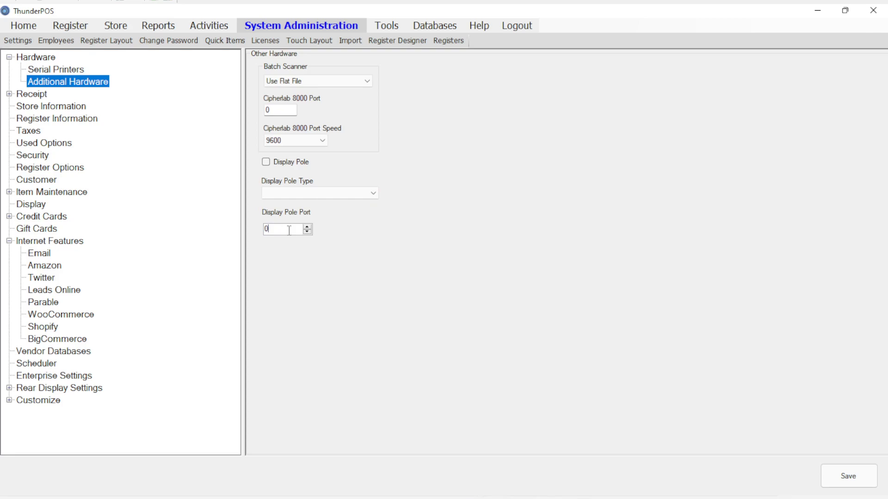
Step: Open the receipt options and examine the available receipt styles and receipt fonts
double_click(32, 95)
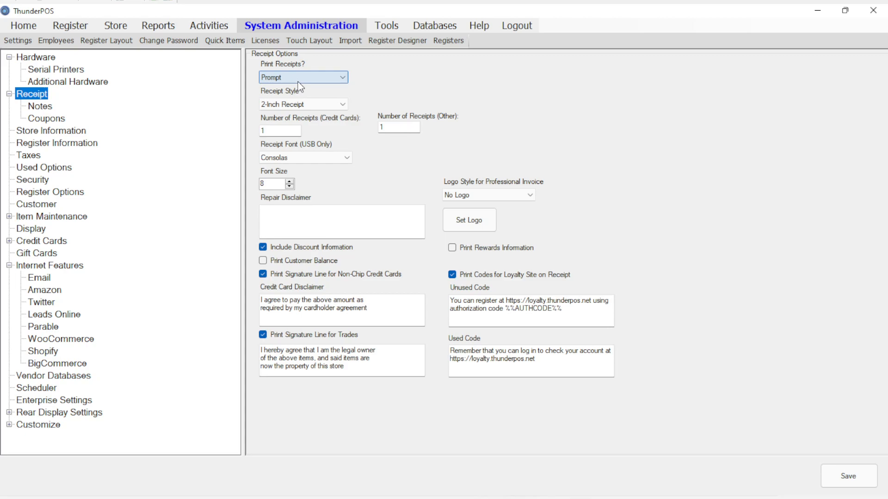
left_click(282, 106)
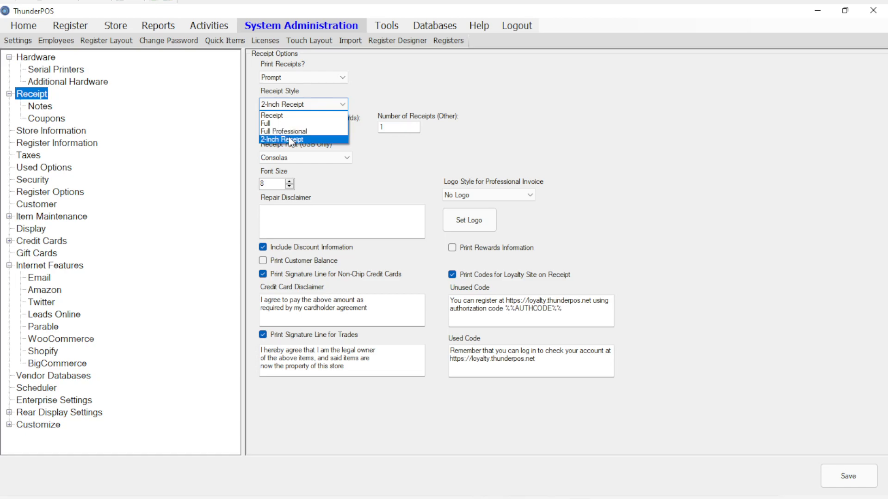
left_click(410, 107)
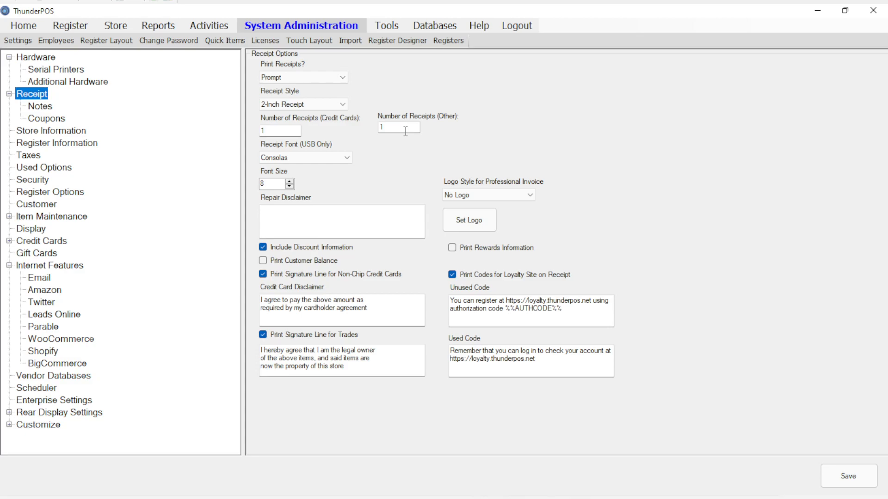
left_click(341, 155)
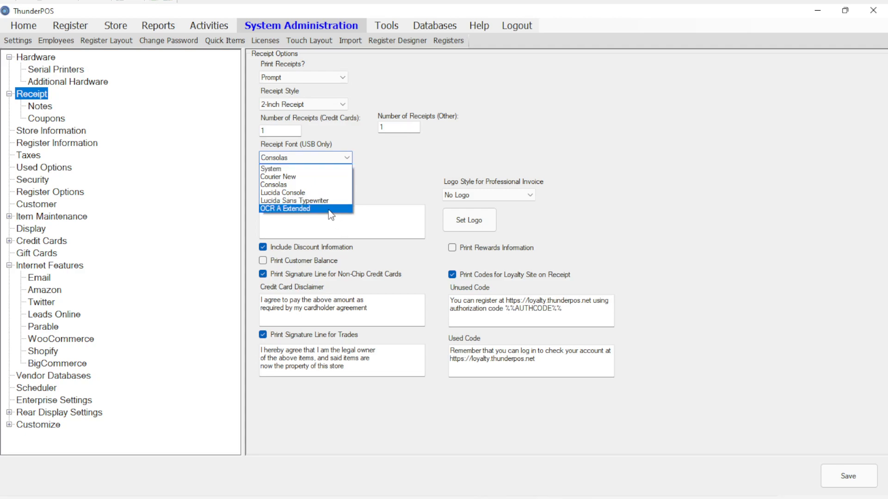
left_click(460, 161)
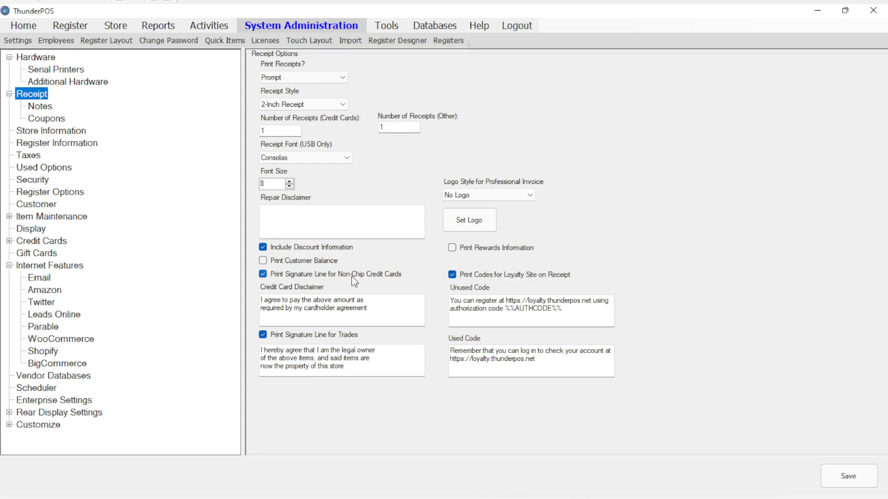
Step: Examine the logo styles for the professional invoice and the credit card disclaimer text
left_click(513, 197)
left_click(513, 198)
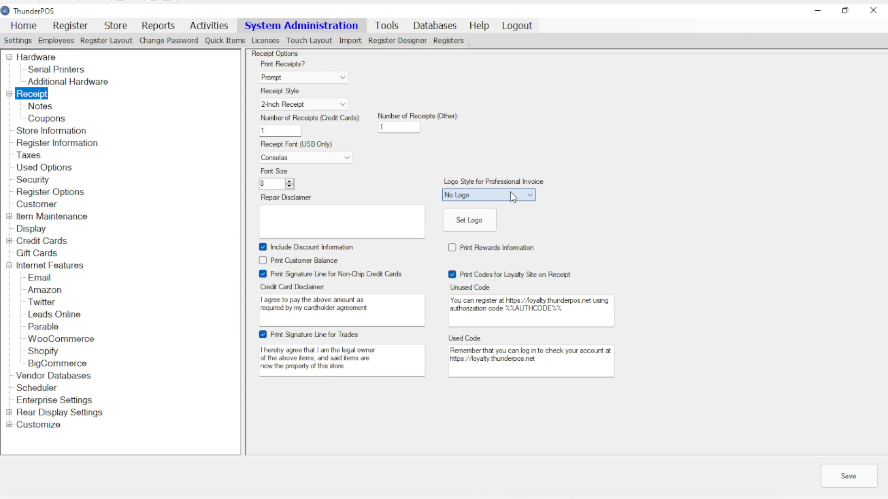
left_click(513, 198)
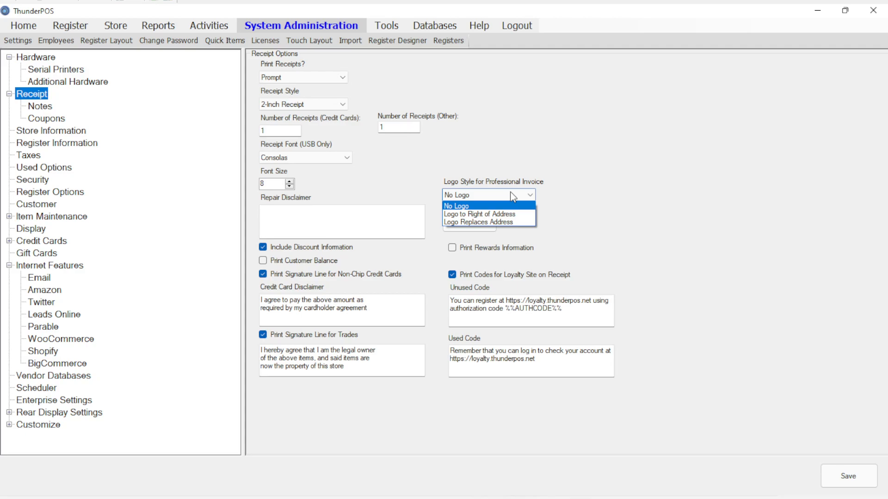
left_click(514, 197)
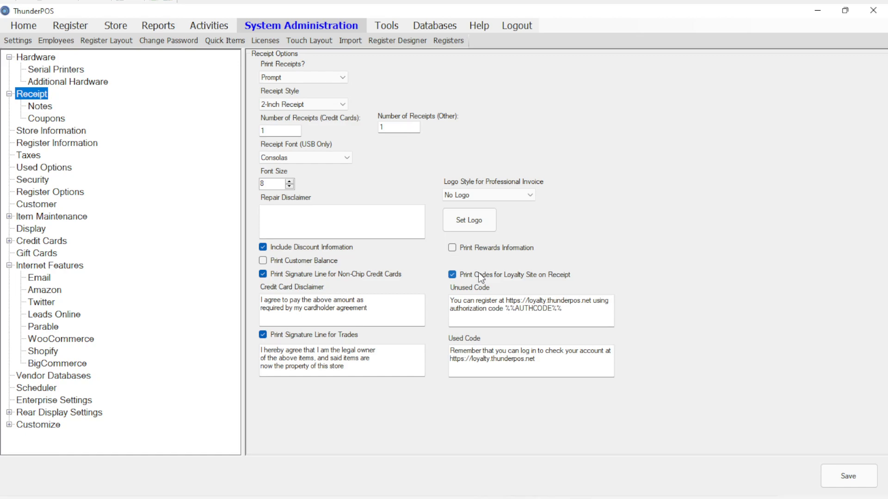
left_click(341, 307)
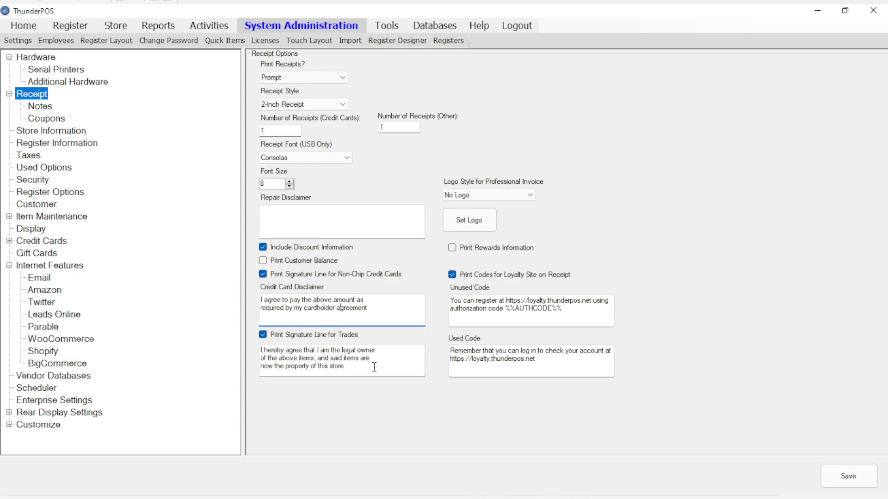
Step: Examine the general invoice notes and the couponing settings for receipts
left_click(45, 114)
left_click(44, 108)
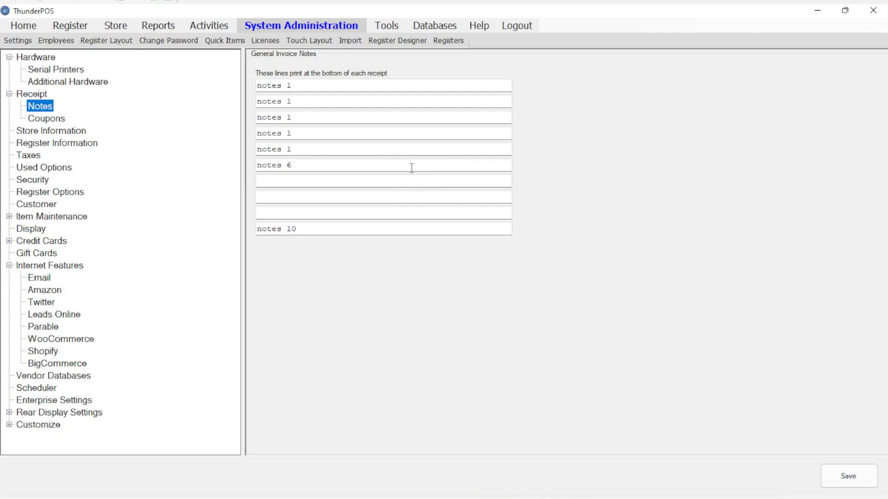
left_click(66, 123)
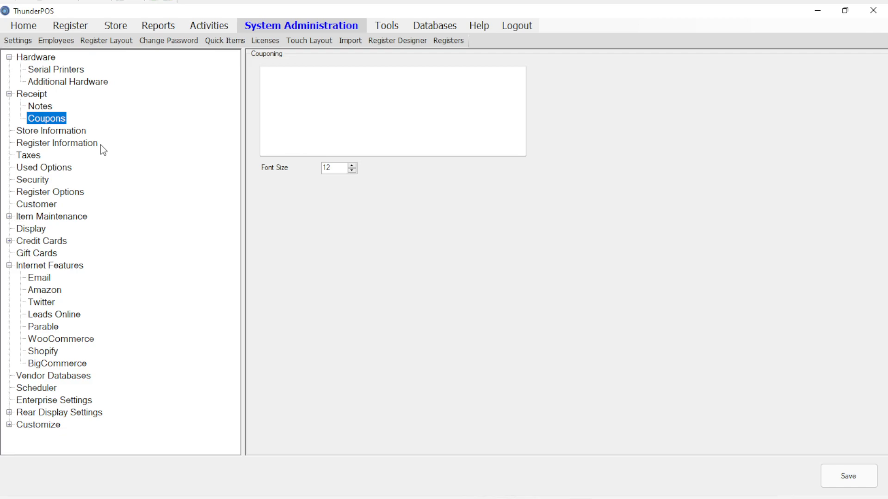
Step: Examine the store information, register information and tax option settings
left_click(68, 134)
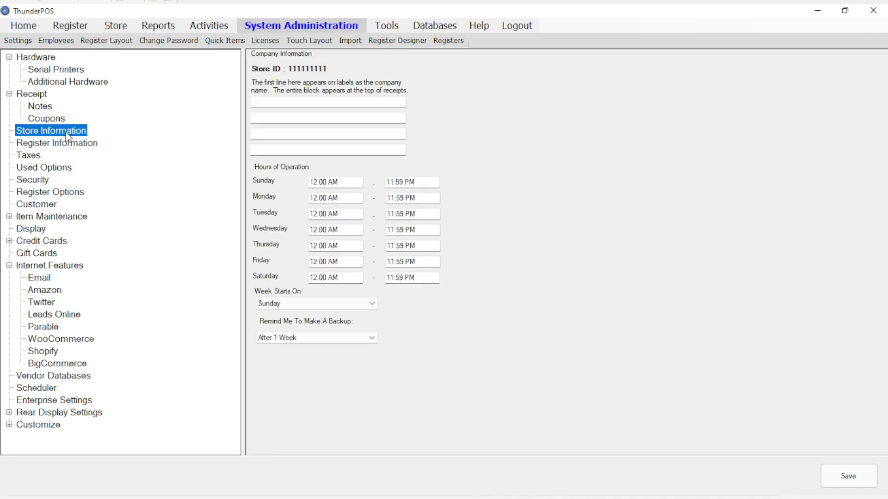
left_click(346, 102)
left_click(80, 148)
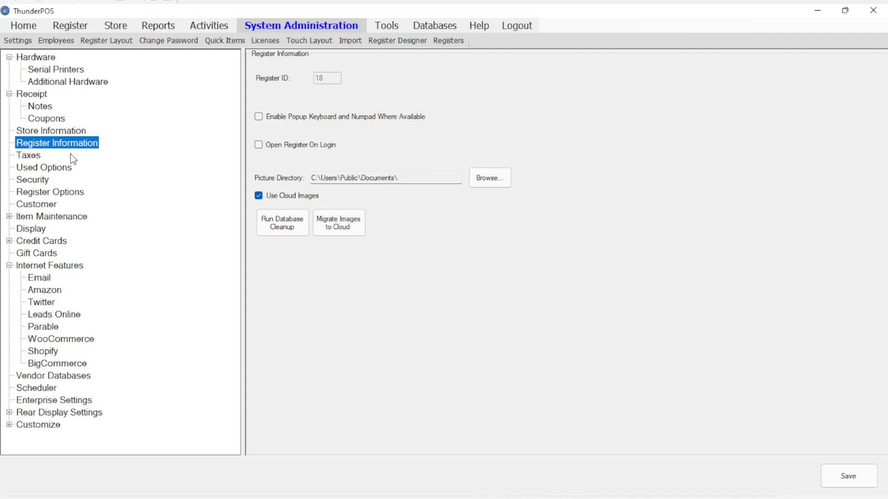
left_click(21, 157)
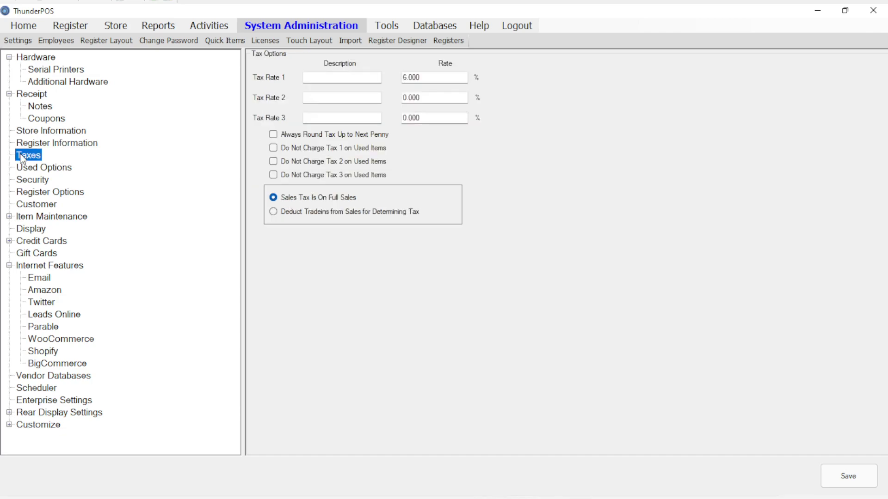